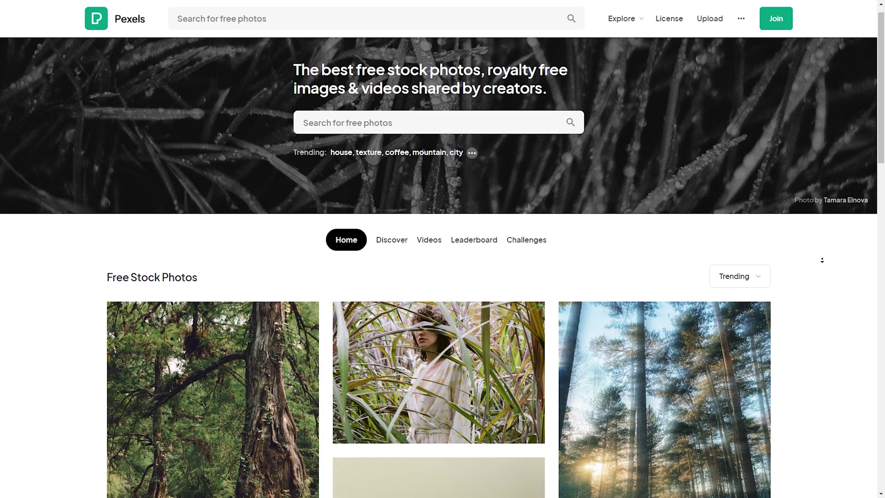
Place the Photo clip at the start of V1 and extend it to about 4:22.
scroll(439, 267, down, 2)
scroll(822, 263, down, 3)
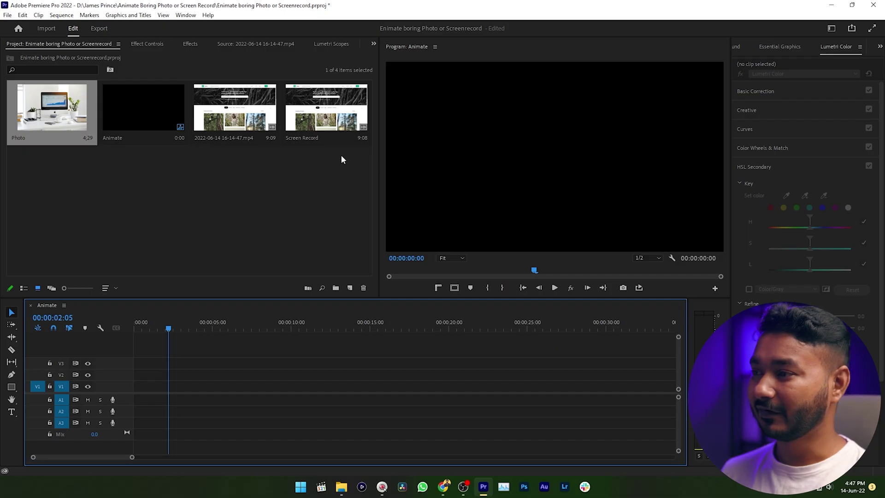
click(55, 112)
drag(194, 359, 132, 386)
click(158, 389)
mouse_move(210, 386)
mouse_down()
mouse_move(249, 389)
mouse_move(210, 390)
mouse_up()
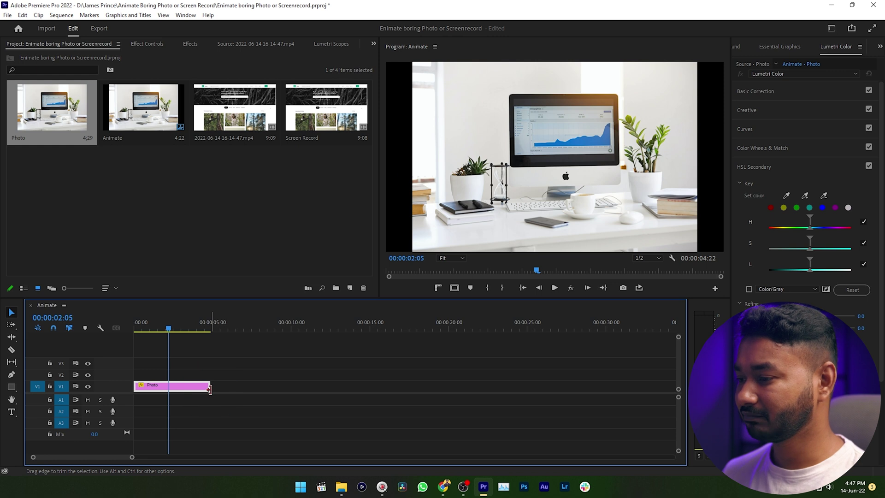
Search the Effects panel for 'basic' and drop Basic 3D onto the Photo clip.
click(192, 44)
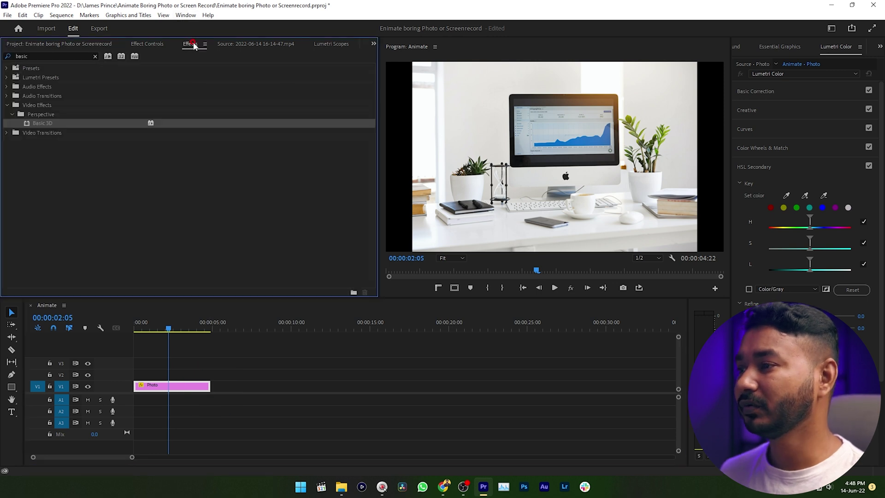
click(95, 56)
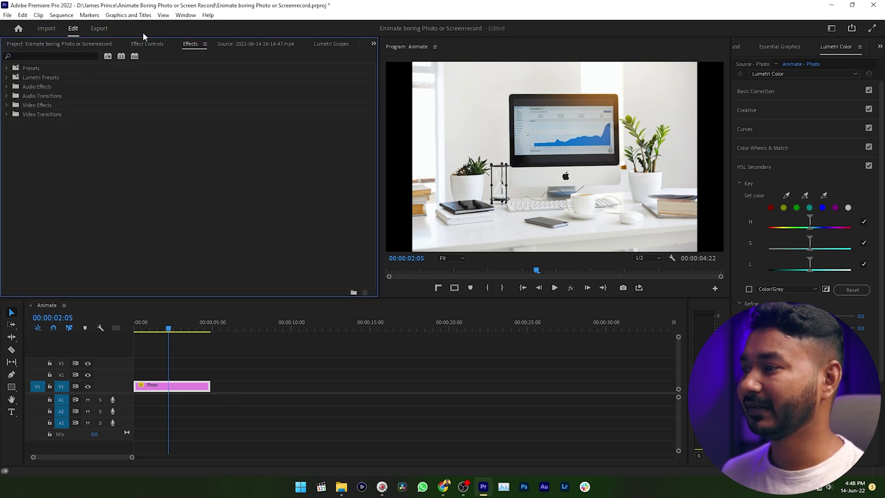
click(190, 17)
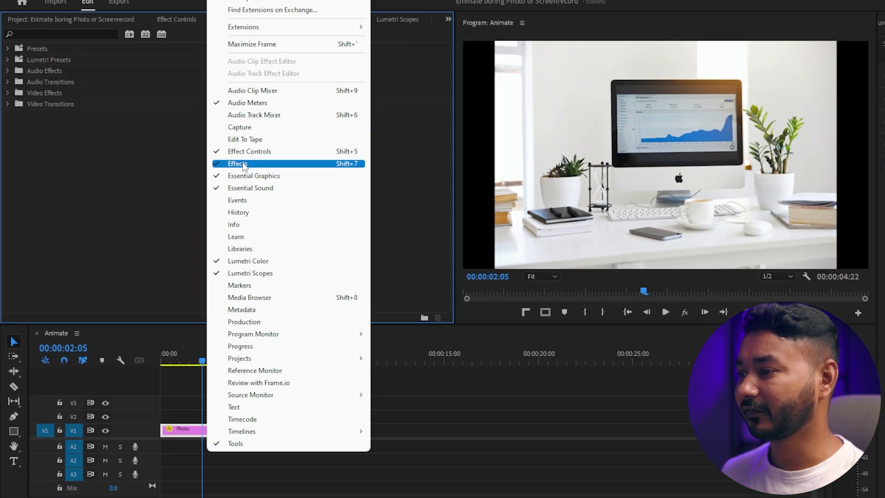
click(304, 164)
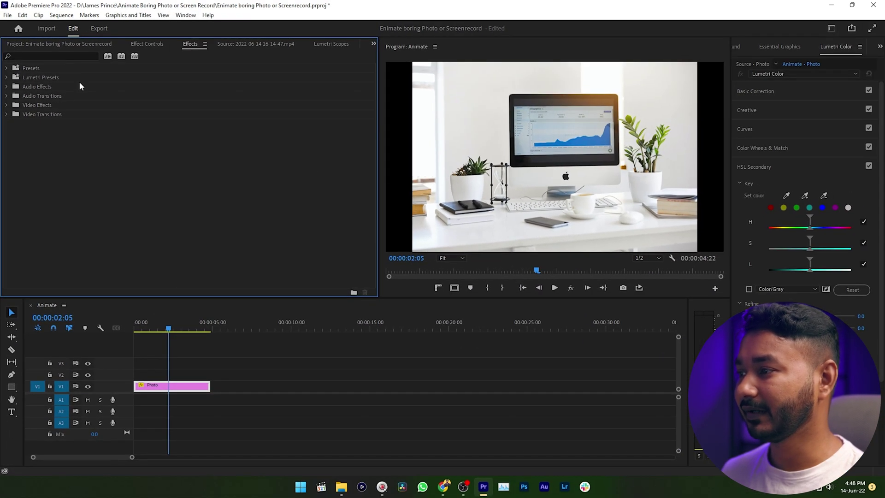
click(63, 57)
text(basic)
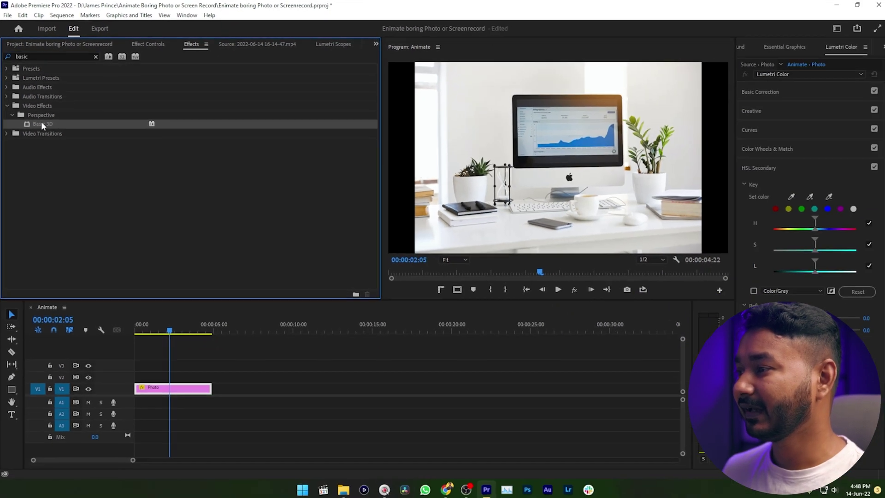
drag(64, 184, 278, 497)
drag(186, 400, 187, 390)
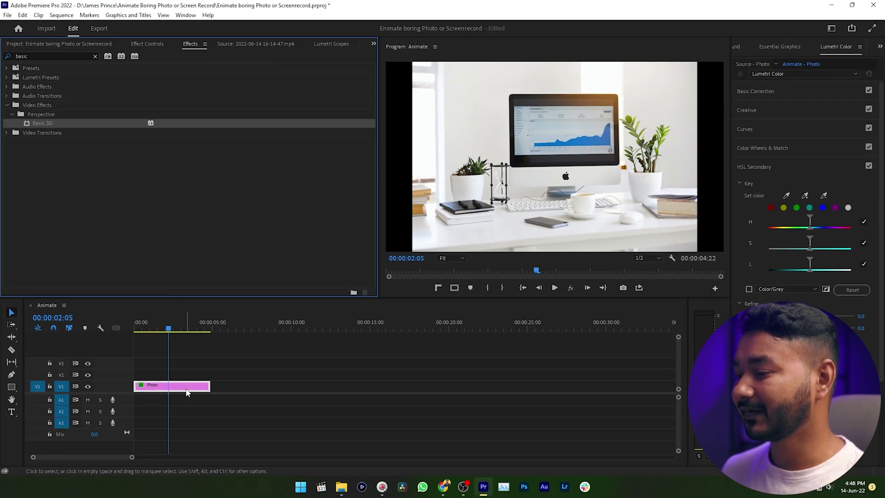
Show the Photo clip's Basic 3D settings in the Effect Controls panel.
click(147, 44)
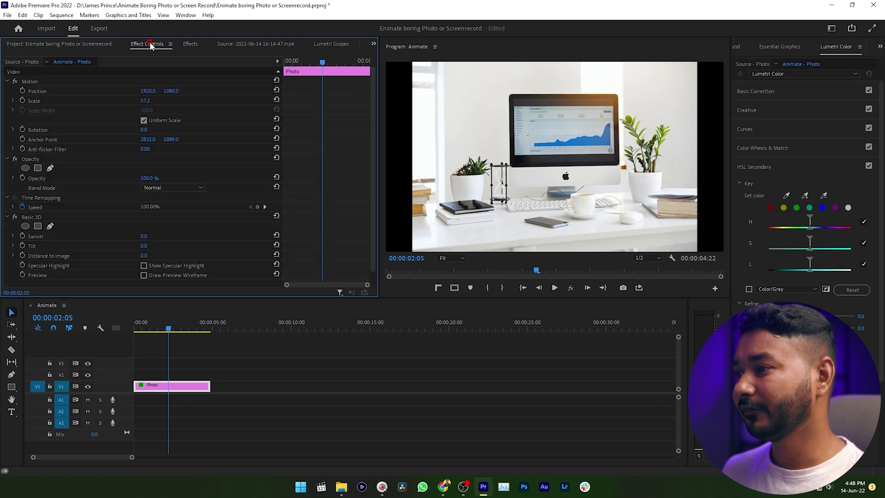
click(186, 15)
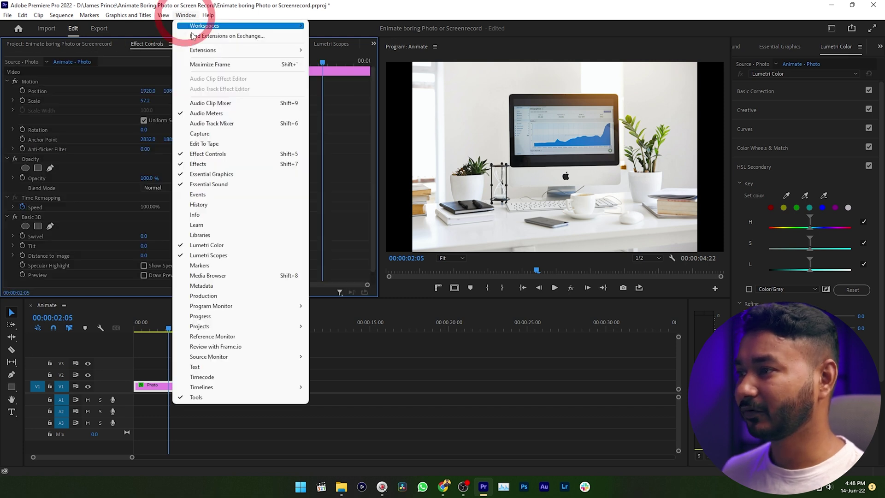
click(207, 155)
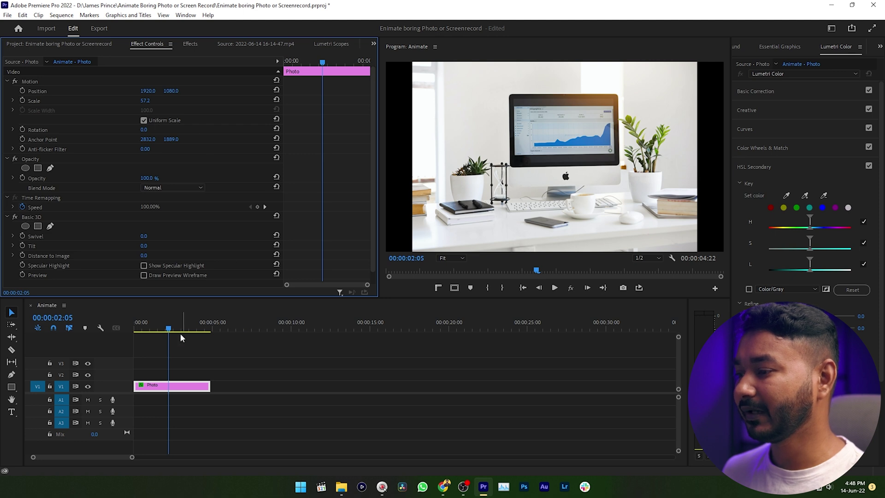
Return to 00:00:00:00, save the project, and raise the Photo clip's Scale to 70.2.
drag(175, 328, 125, 328)
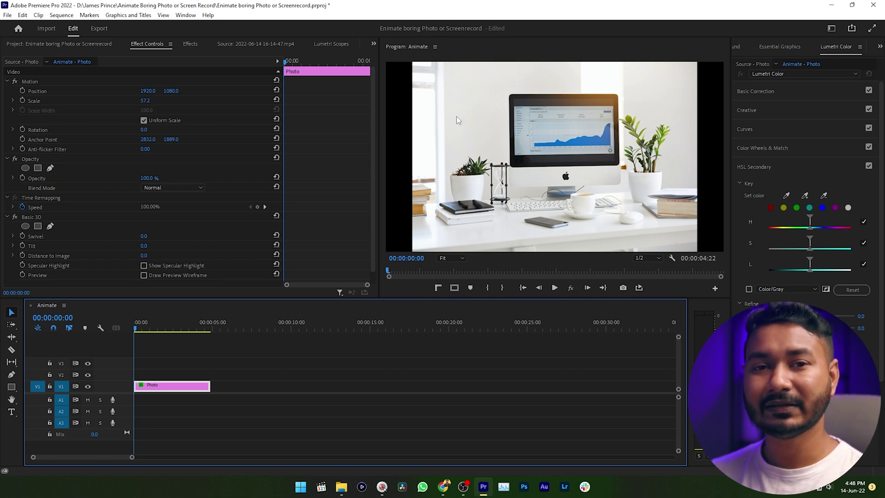
key(ctrl+s)
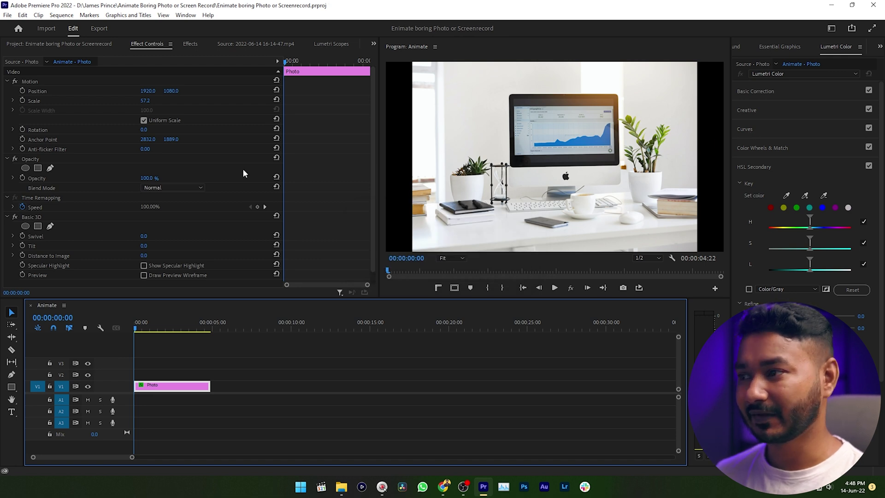
text(57.2)
key(Return)
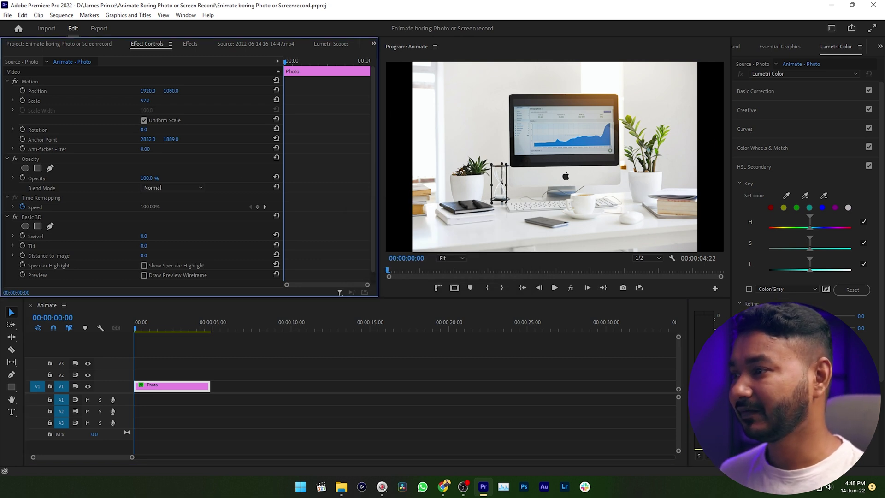
drag(145, 100, 149, 100)
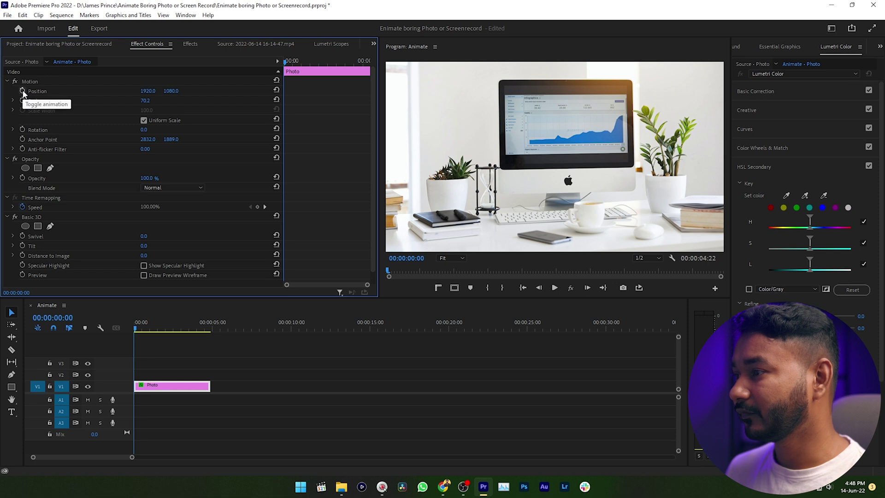
Add keyframes at 00:00:00:00 for Position, Scale, Swivel, Tilt and Distance to Image.
click(23, 91)
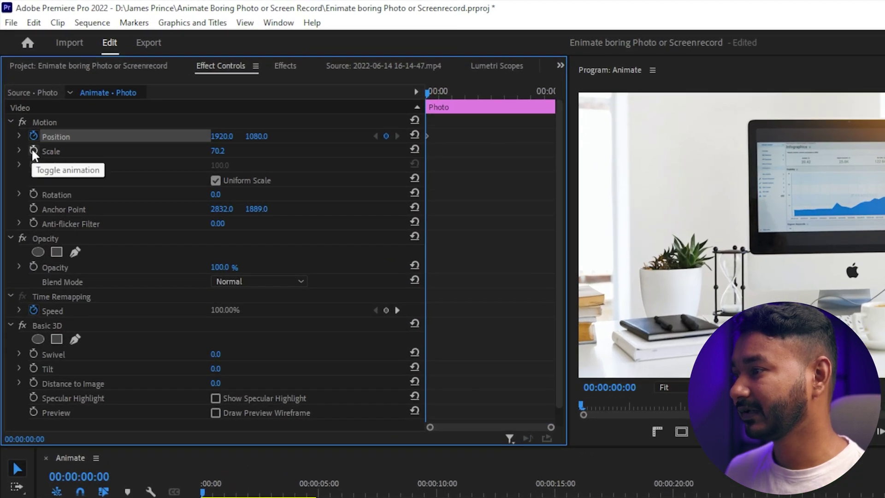
click(33, 151)
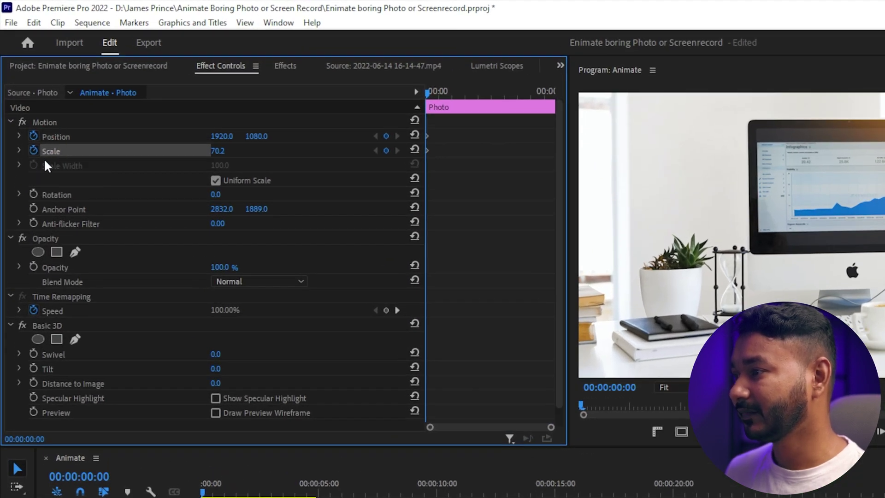
scroll(45, 165, down, 1)
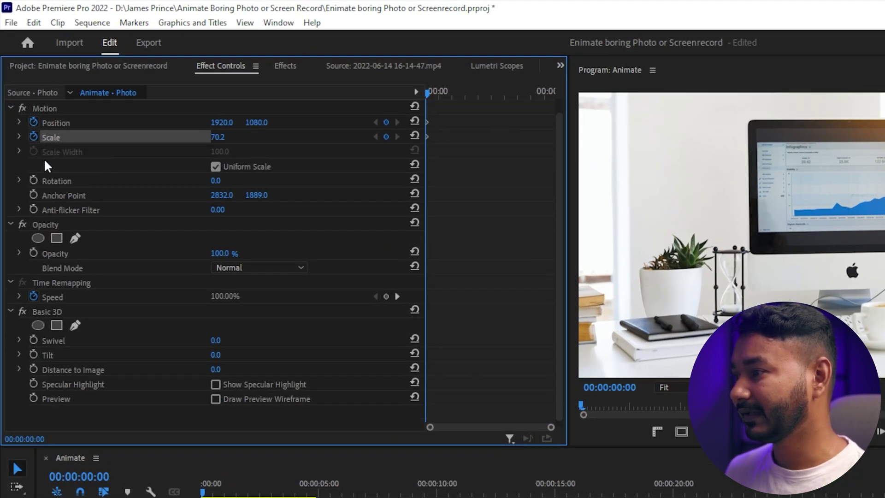
click(51, 305)
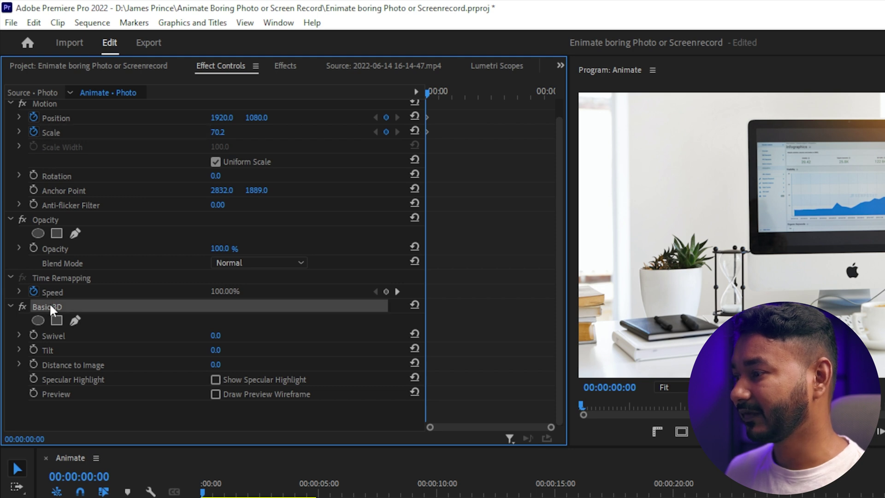
click(33, 334)
click(33, 333)
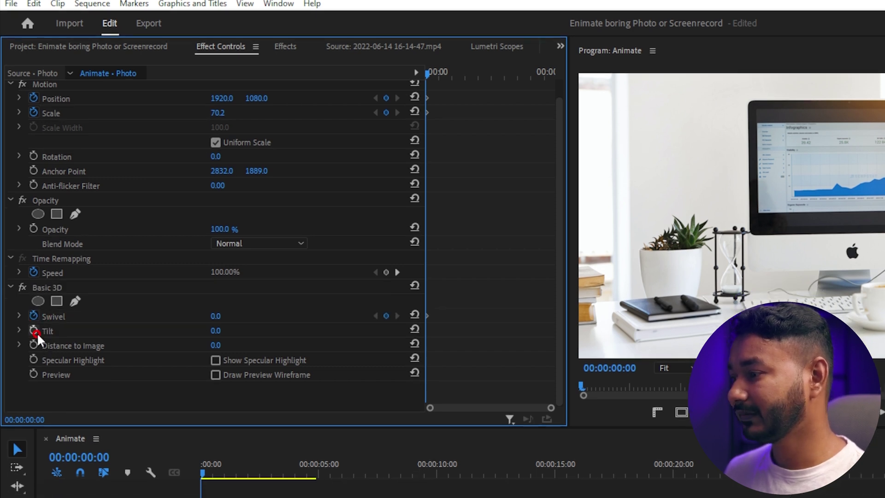
click(33, 348)
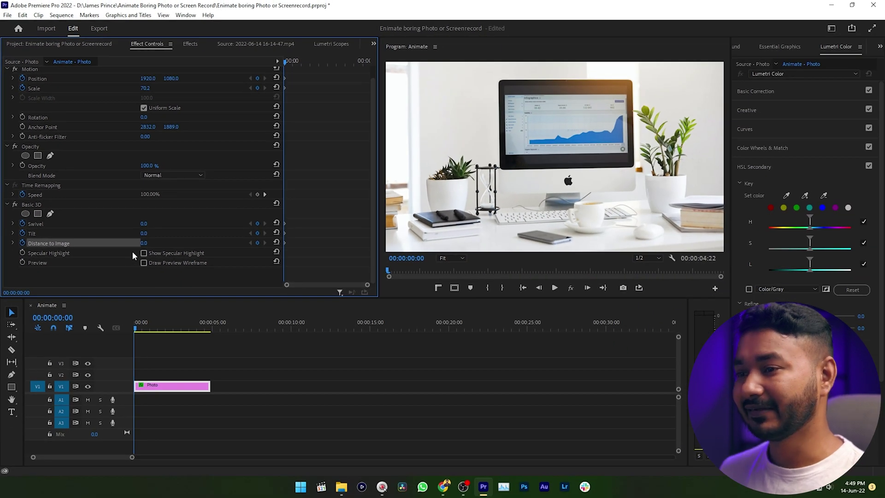
Set the photo's first keyframe to Swivel -21°, Distance to Image -11, Position X about 2109.
click(144, 224)
text(-21)
key(Return)
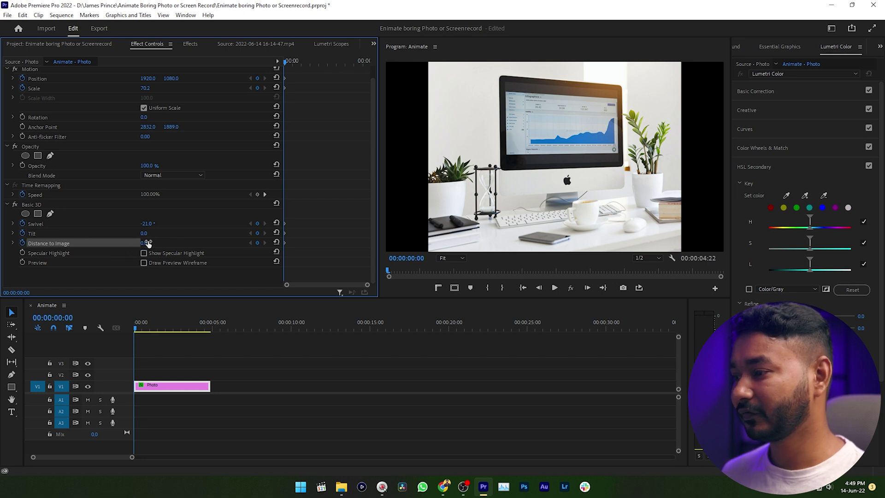
drag(143, 243, 189, 231)
scroll(188, 221, up, 1)
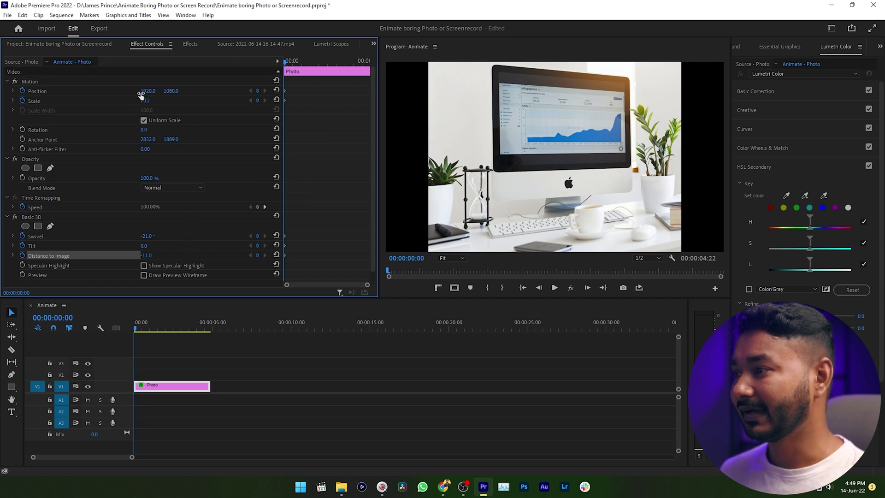
drag(148, 91, 193, 91)
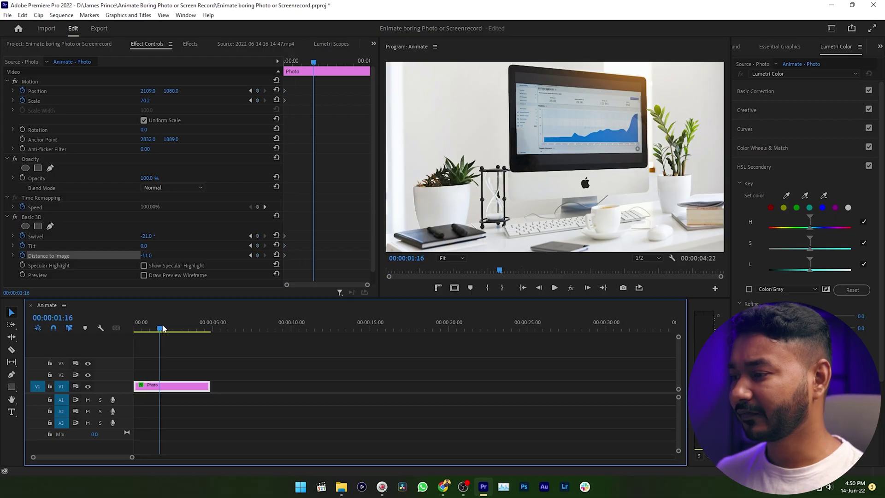
At 00:00:01:20 key Swivel 22° and Position X 1708, then shift those keyframes later.
drag(162, 328, 164, 328)
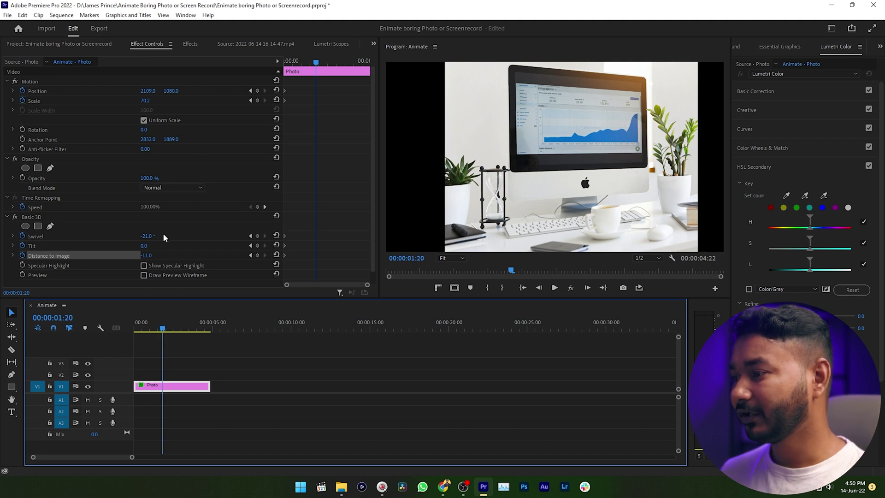
drag(149, 238, 157, 238)
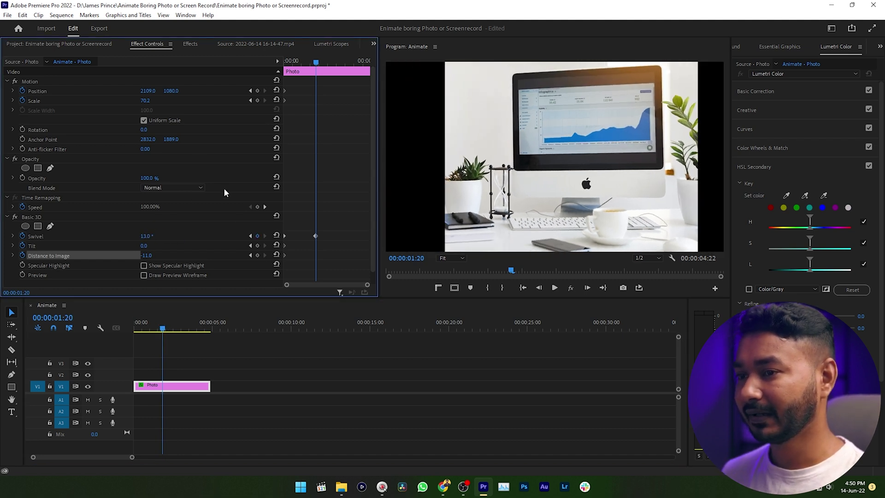
drag(147, 93, 121, 92)
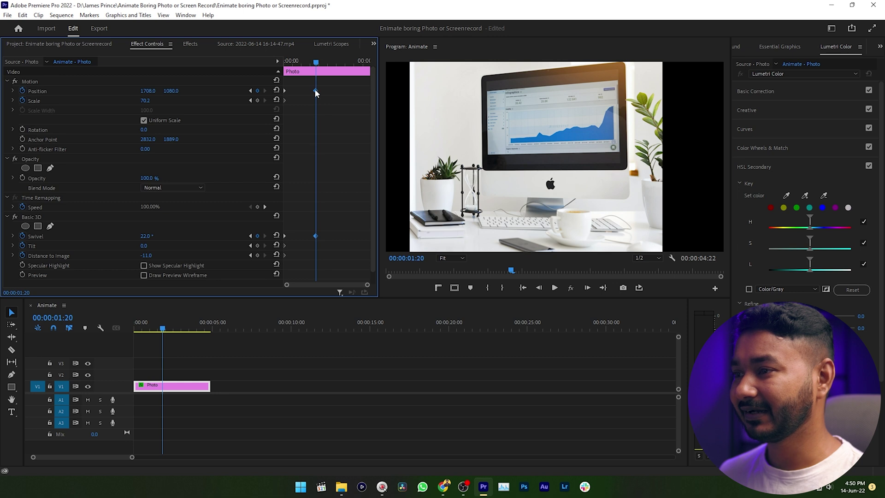
drag(315, 92, 388, 103)
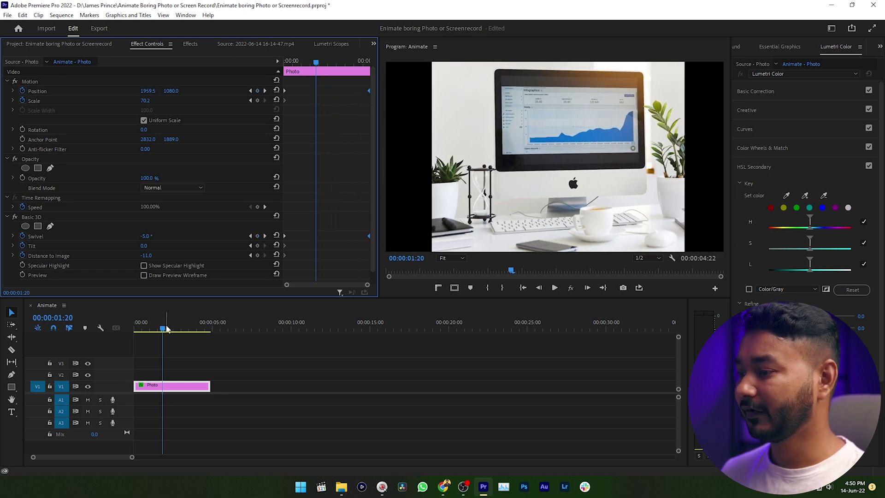
Play back the photo animation from the start of the sequence.
click(95, 326)
key(Home)
key(space)
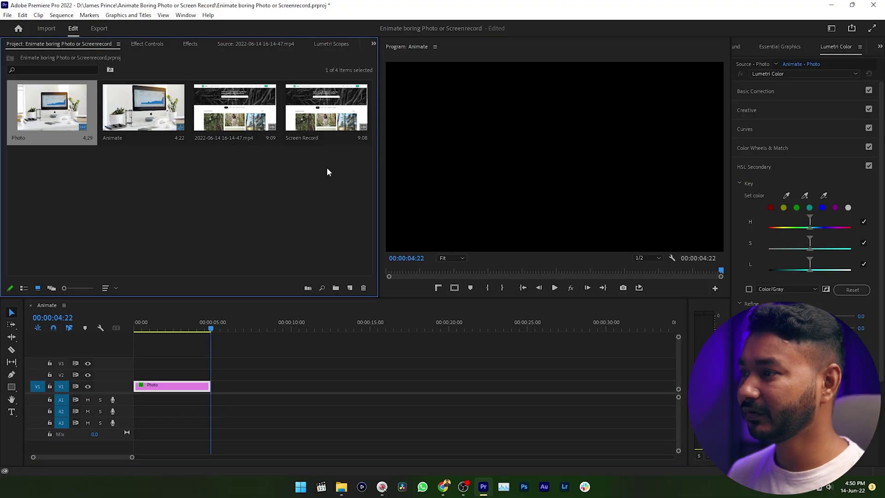
Place the Screen Record clip after the Photo on V1 and park the playhead at its start.
click(317, 120)
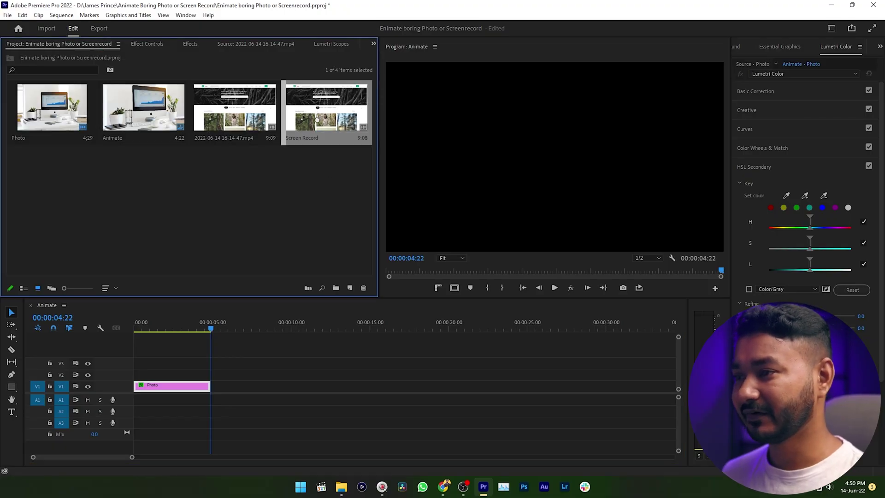
drag(292, 314, 252, 388)
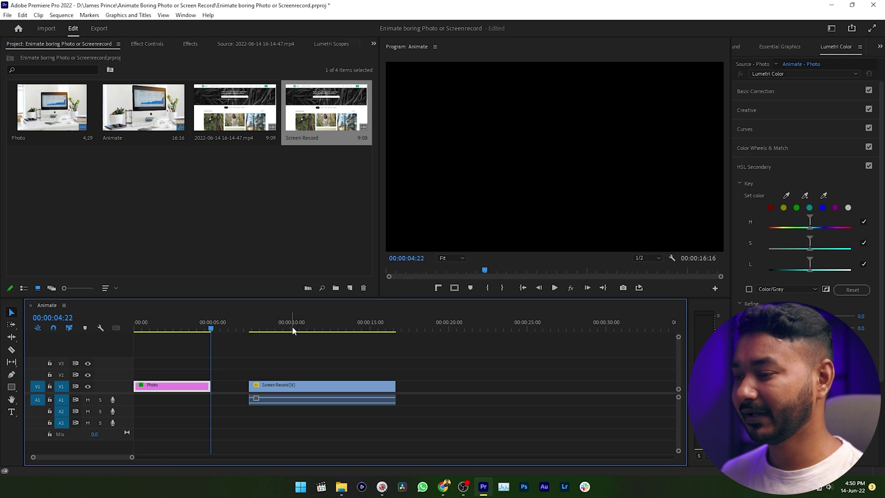
click(259, 329)
drag(259, 329, 249, 329)
Apply Basic 3D to the Screen Record clip and show its effect settings.
click(189, 45)
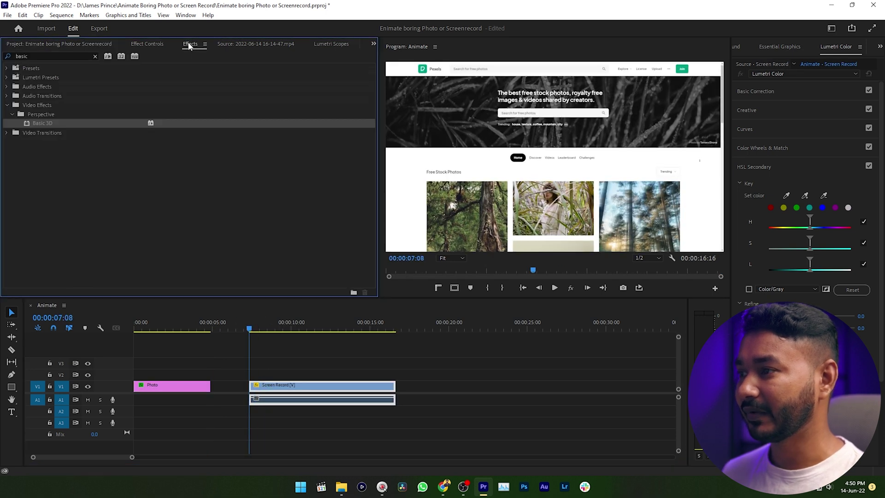
drag(34, 123, 270, 391)
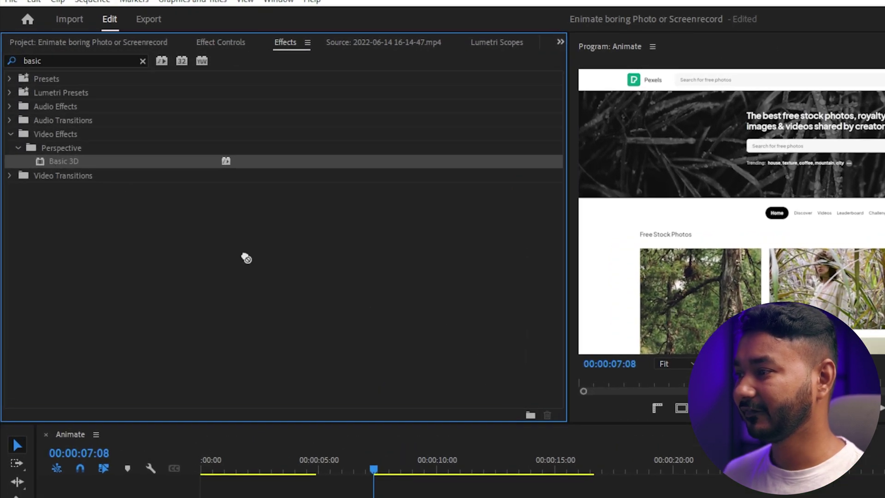
drag(406, 468, 409, 460)
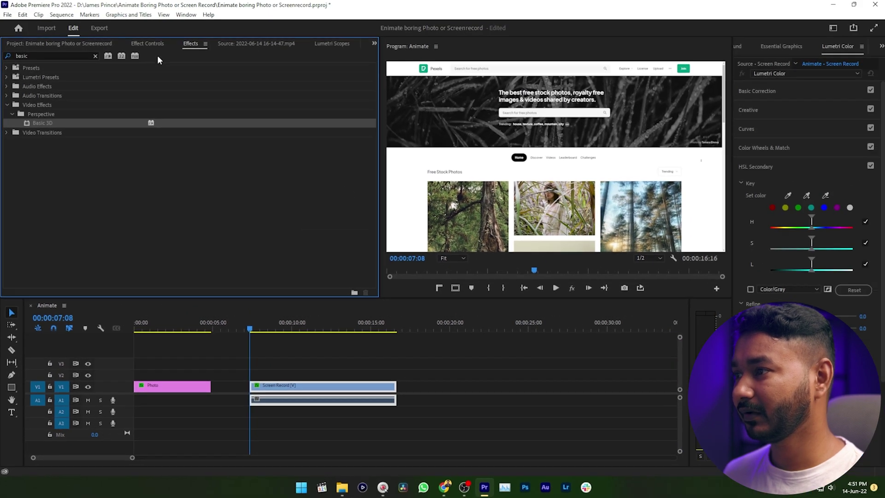
click(144, 42)
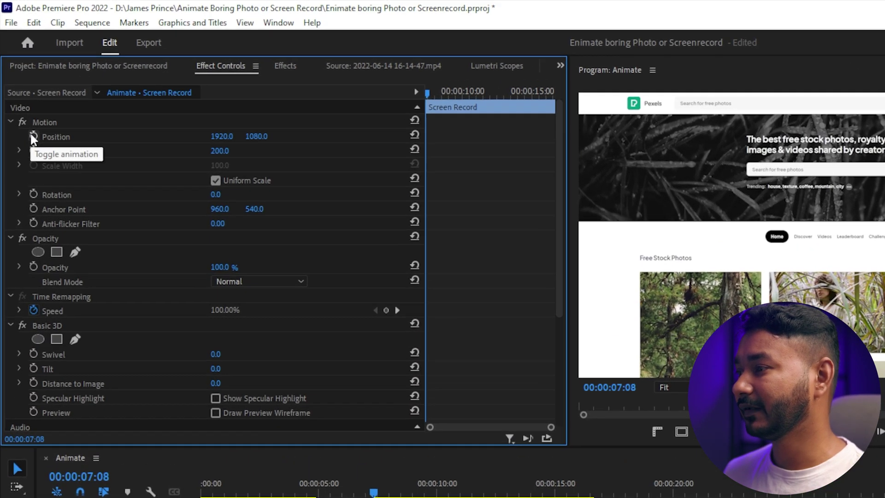
Add Screen Record keyframes at 00:00:07:08 for Position, Scale, Swivel, Tilt and Distance to Image.
click(22, 91)
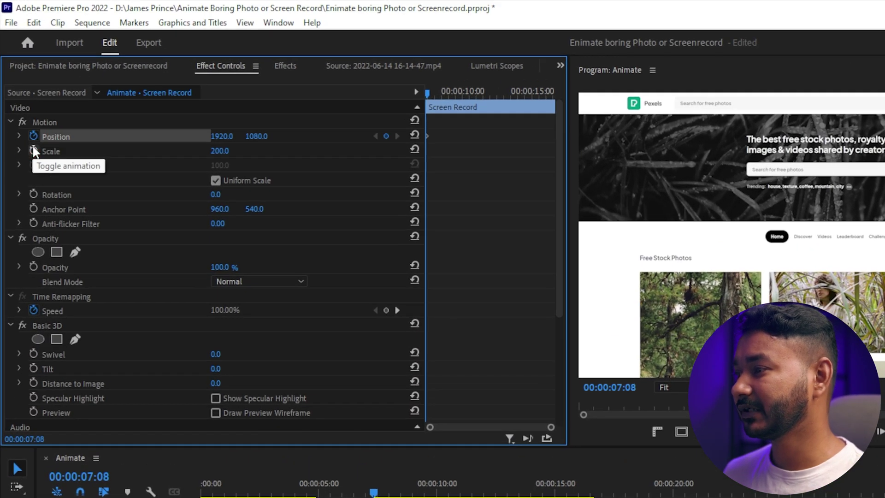
click(23, 100)
click(33, 353)
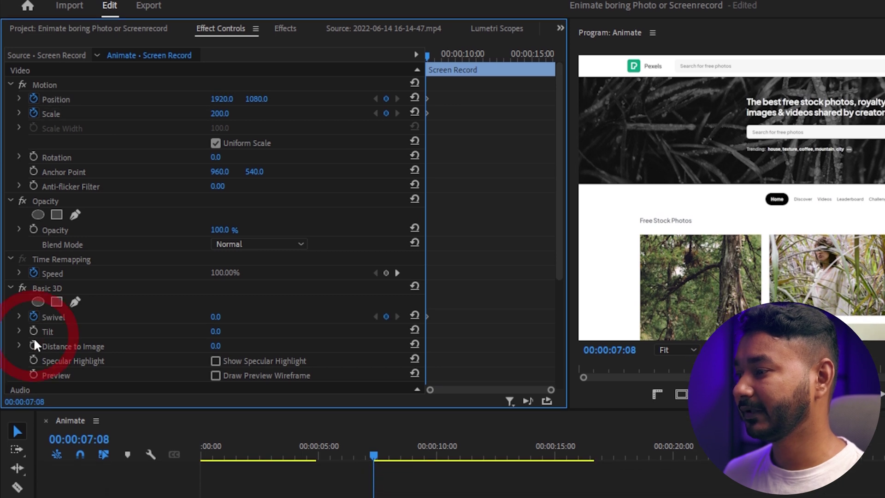
click(33, 329)
click(33, 343)
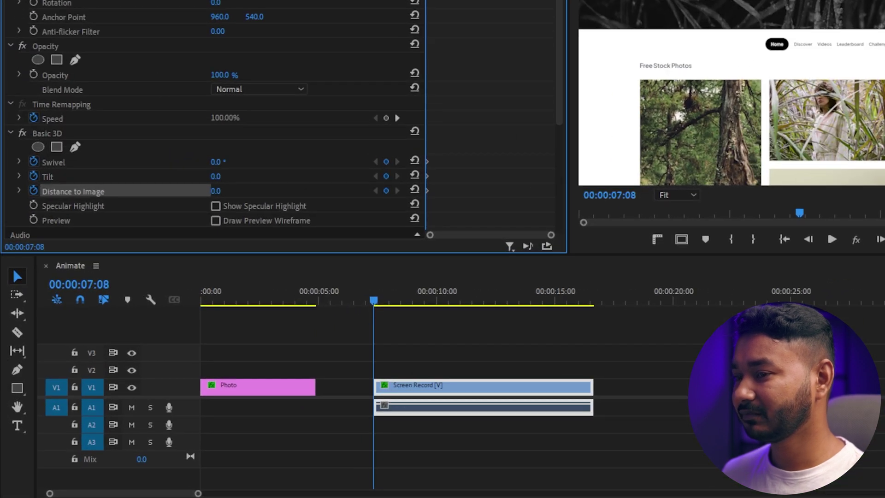
Give the recording's first keyframe Swivel 23°, Distance to Image -23 and Position X 1828.
drag(215, 161, 233, 161)
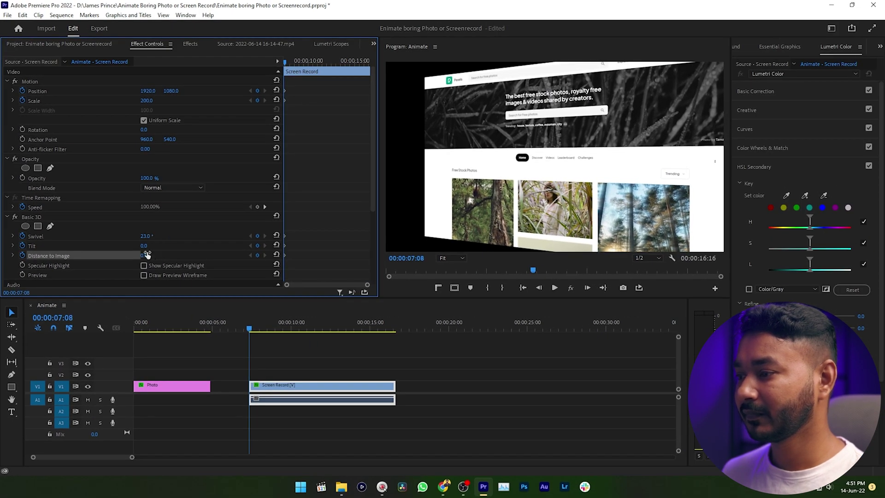
mouse_move(143, 255)
mouse_down()
mouse_move(130, 255)
mouse_move(143, 255)
mouse_up()
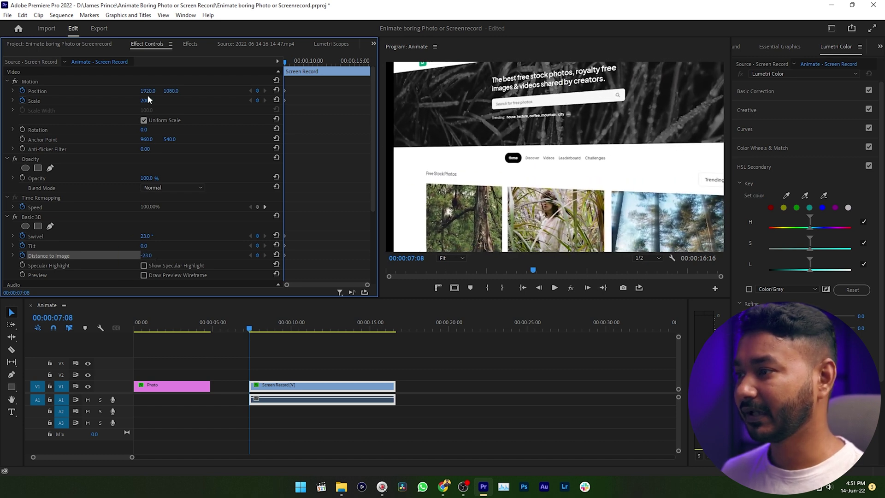
drag(148, 91, 105, 91)
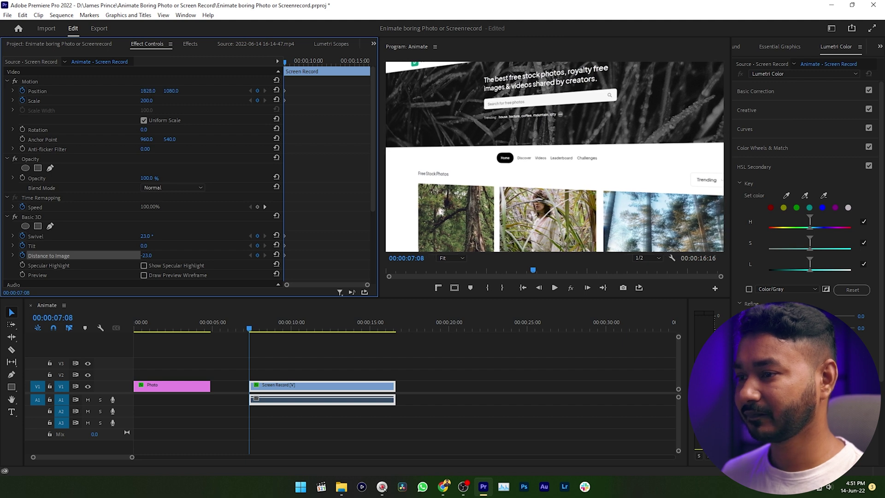
At 00:00:09:19 key Swivel -18° and Position X 1880, shift keyframes later, and play back.
drag(249, 328, 286, 329)
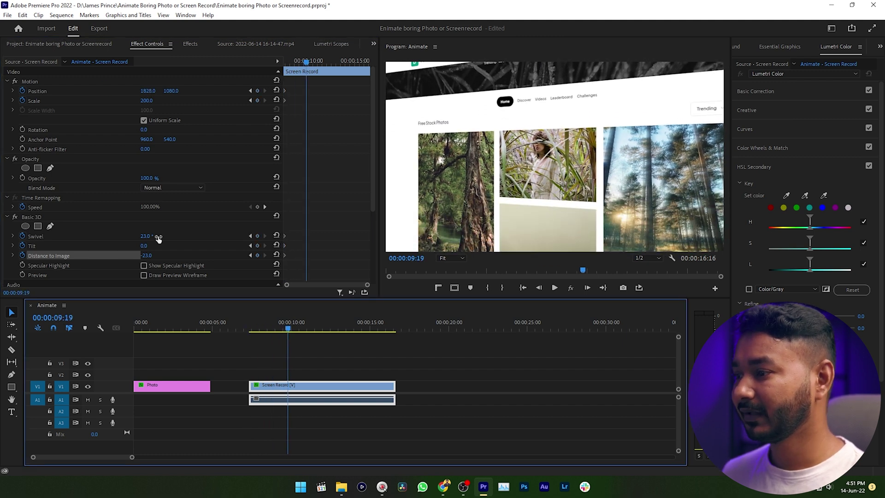
drag(158, 237, 141, 236)
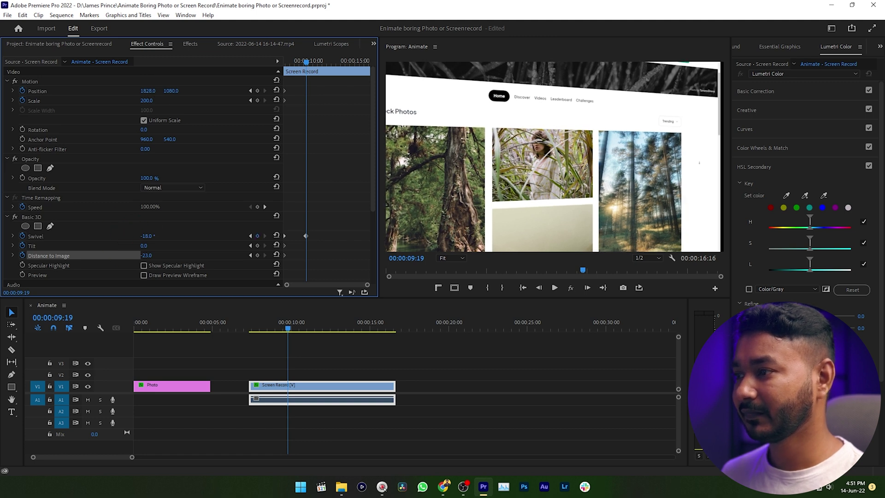
drag(148, 90, 159, 91)
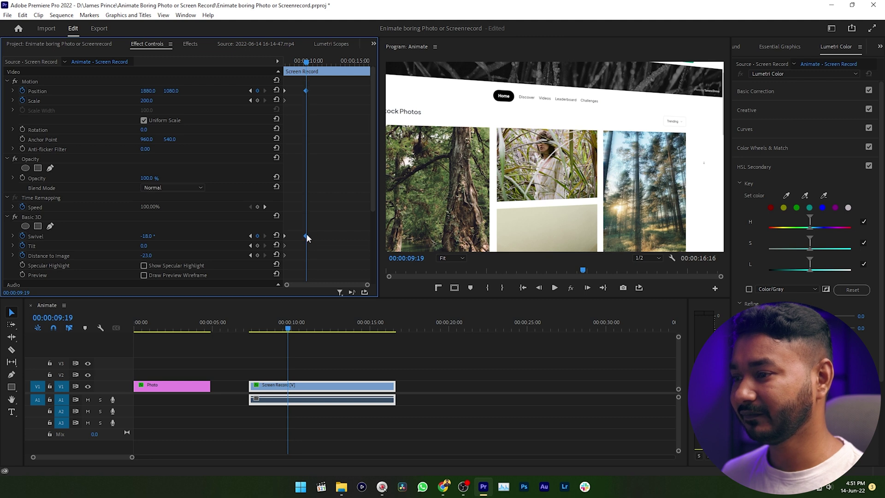
drag(306, 234, 385, 239)
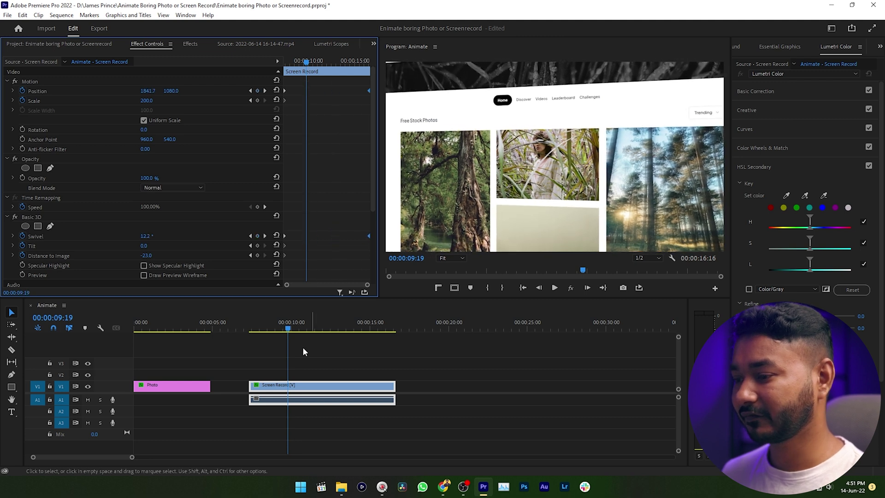
click(253, 329)
key(space)
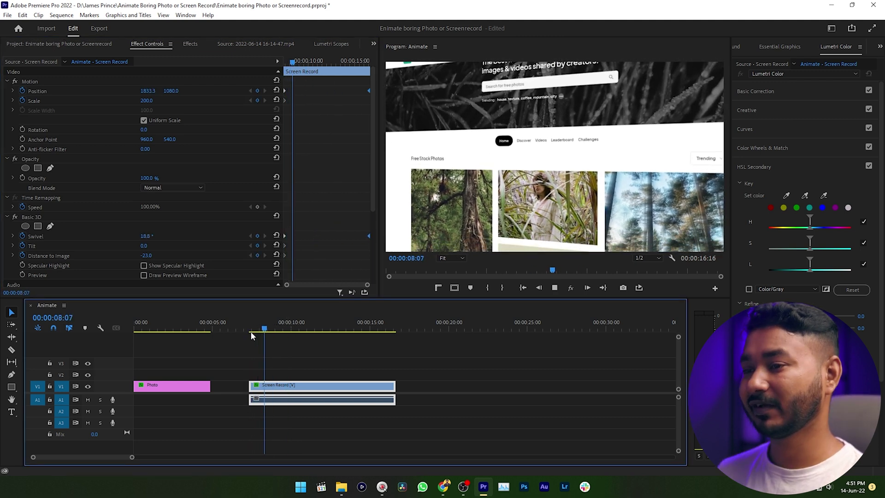